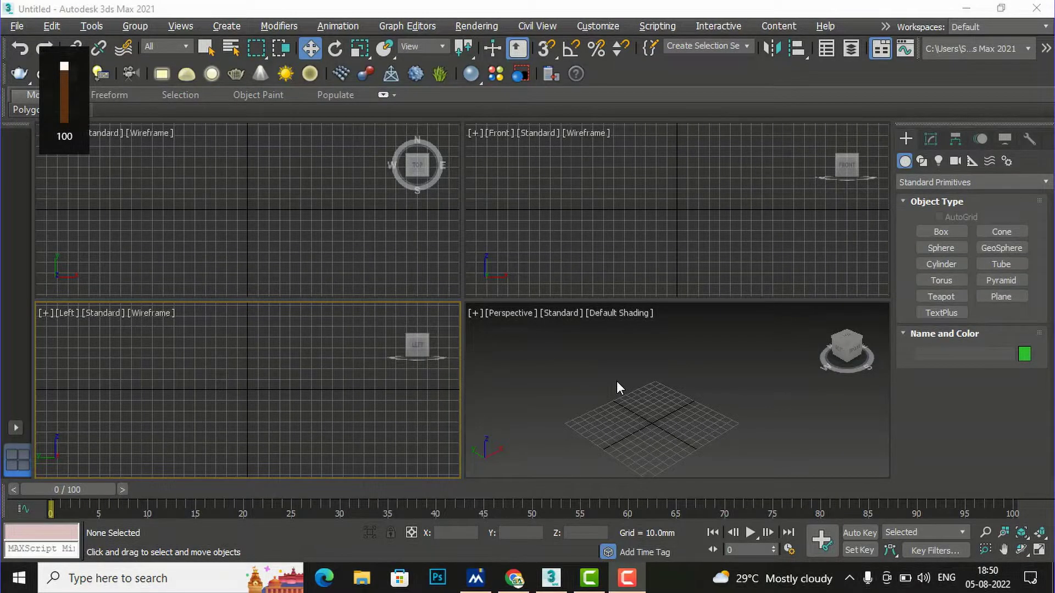
# Make the Perspective viewport active and maximize it with Alt+W.
pyautogui.click(344, 237)
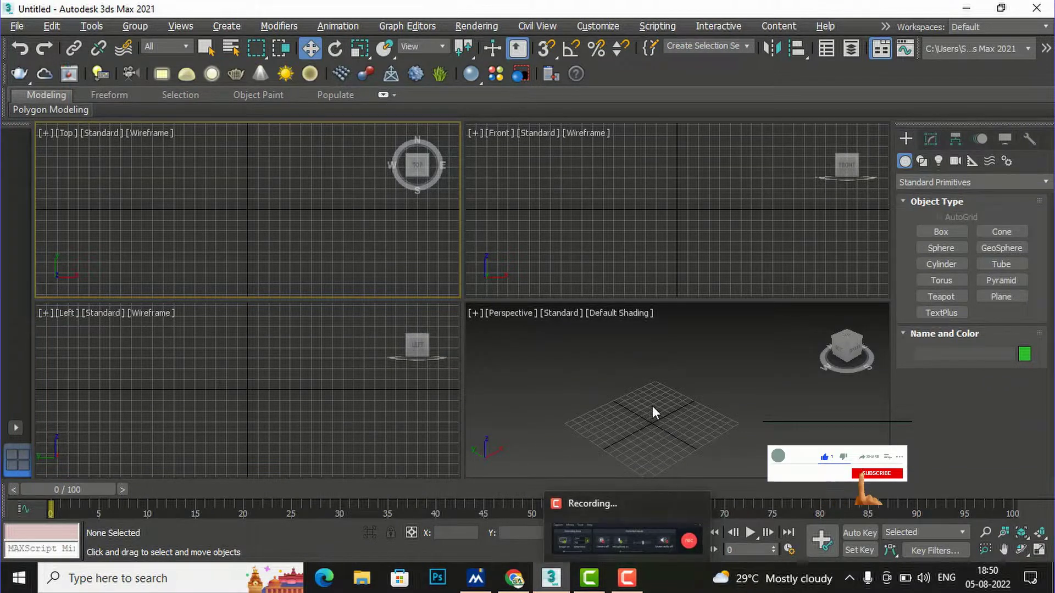
pyautogui.click(560, 380)
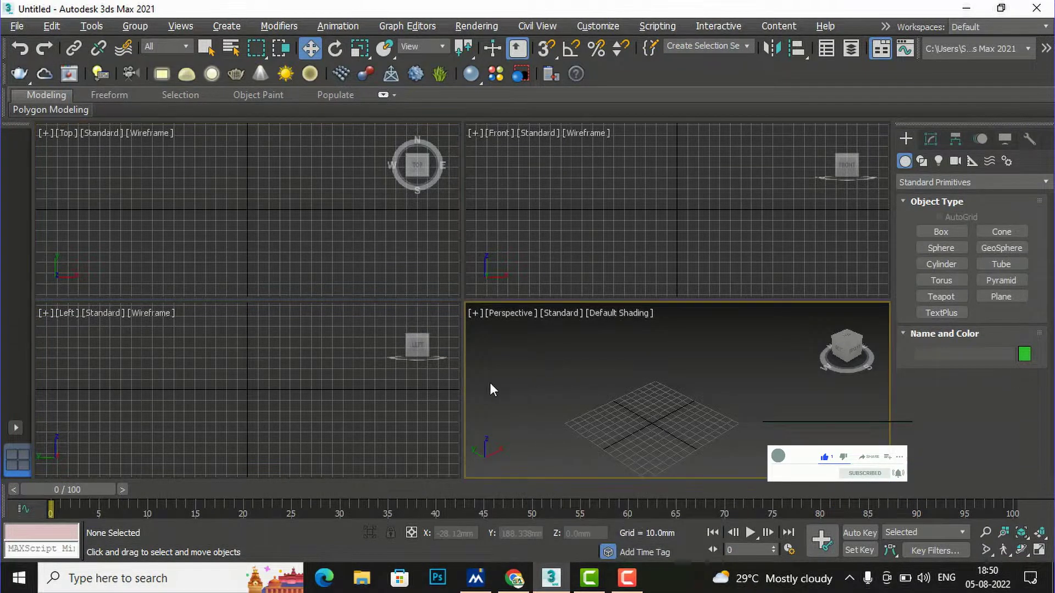
pyautogui.click(330, 399)
pyautogui.click(331, 207)
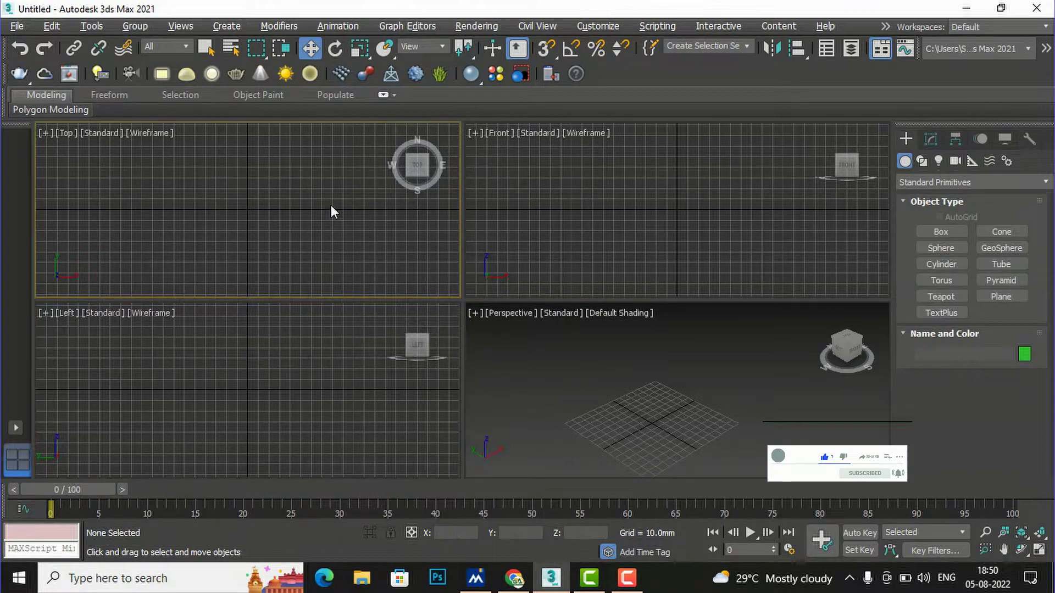
pyautogui.click(569, 207)
pyautogui.click(542, 414)
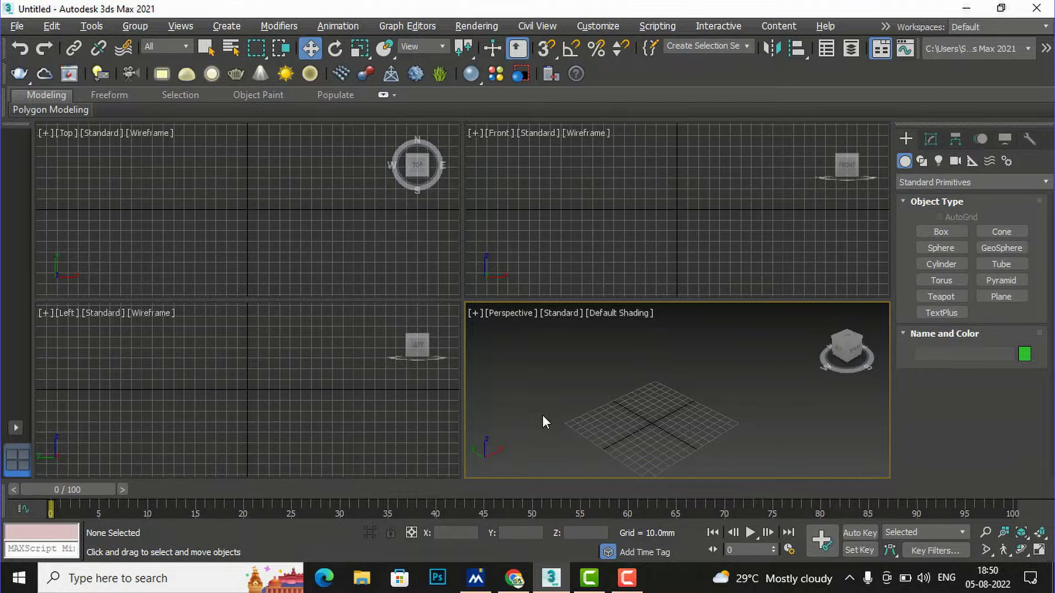
pyautogui.hotkey('alt', 'w')
# Create a tall box with 30 length, width and height segments.
pyautogui.click(941, 233)
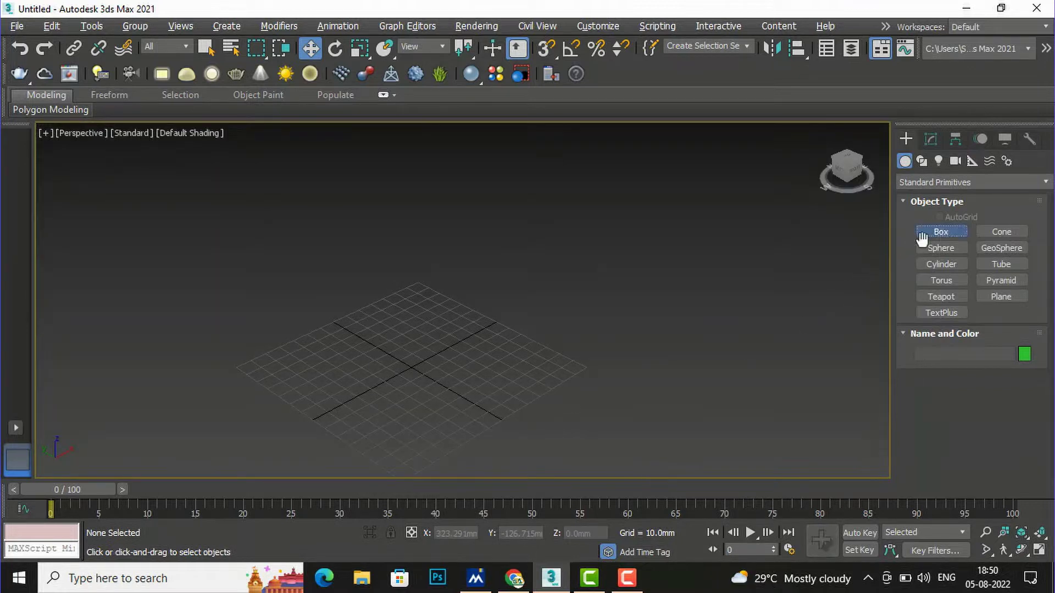
pyautogui.moveTo(348, 377)
pyautogui.mouseDown()
pyautogui.moveTo(509, 389)
pyautogui.moveTo(496, 384)
pyautogui.mouseUp()
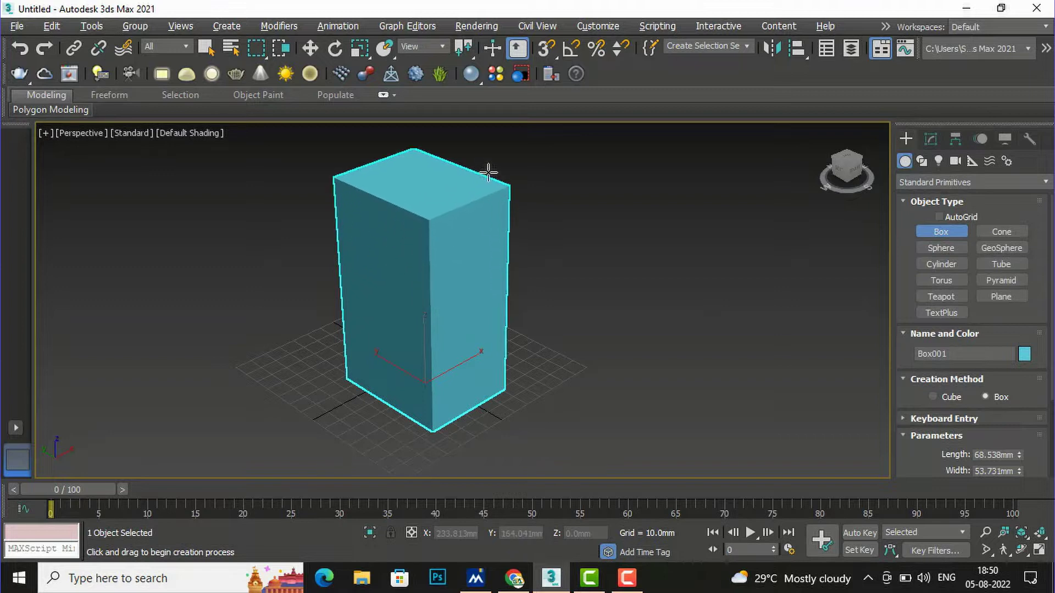
pyautogui.click(488, 172)
pyautogui.scroll(-2, 949, 407)
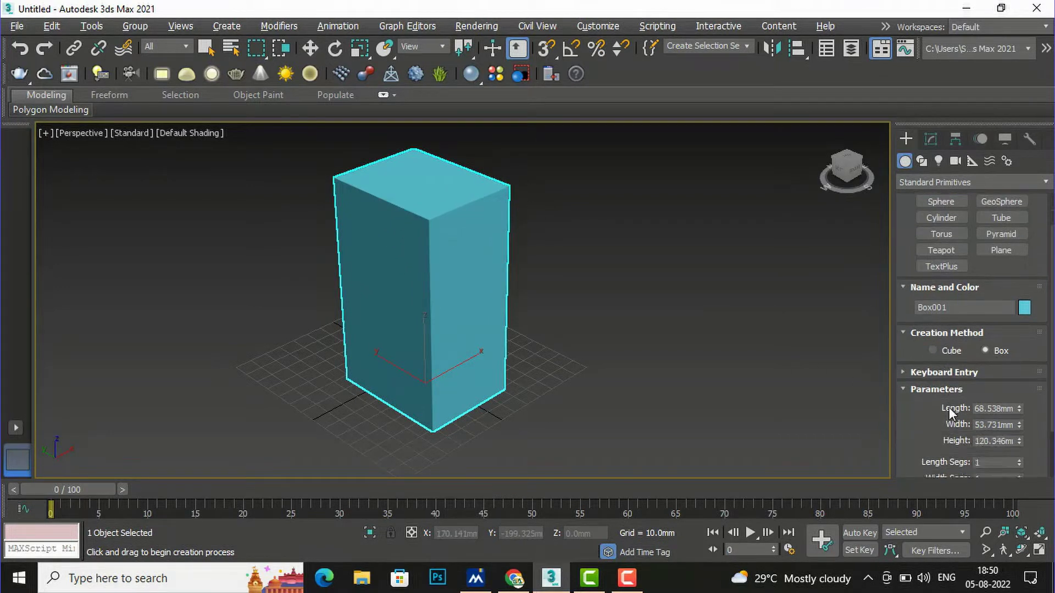
pyautogui.scroll(-2, 1023, 426)
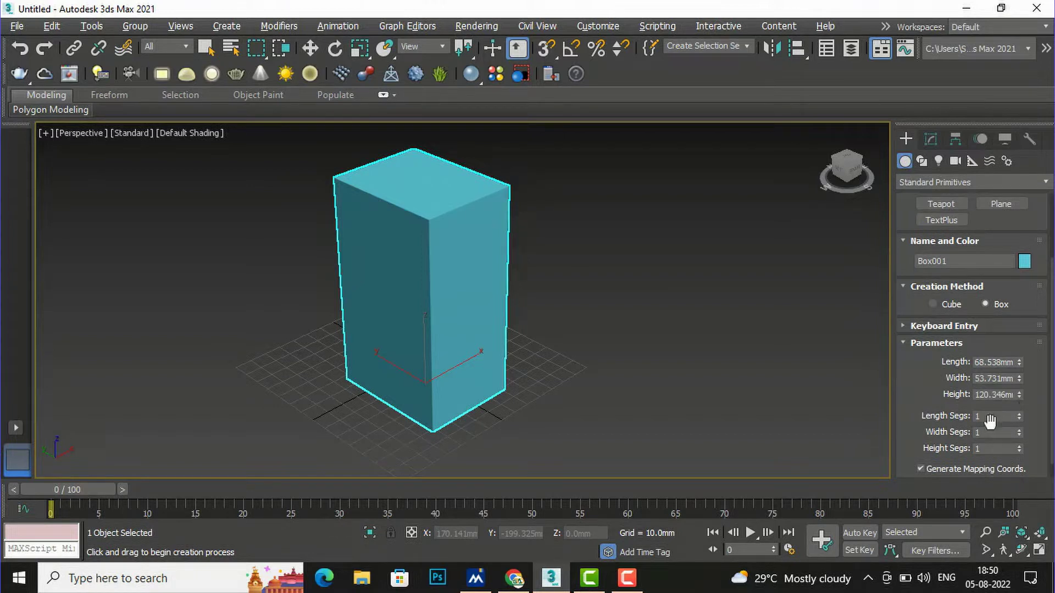
pyautogui.moveTo(1002, 418); pyautogui.dragTo(967, 412)
pyautogui.write('0')
pyautogui.moveTo(999, 435); pyautogui.dragTo(928, 437)
pyautogui.click(975, 449)
pyautogui.write('30')
# Turn on Edged Faces shading for the Perspective view.
pyautogui.click(184, 135)
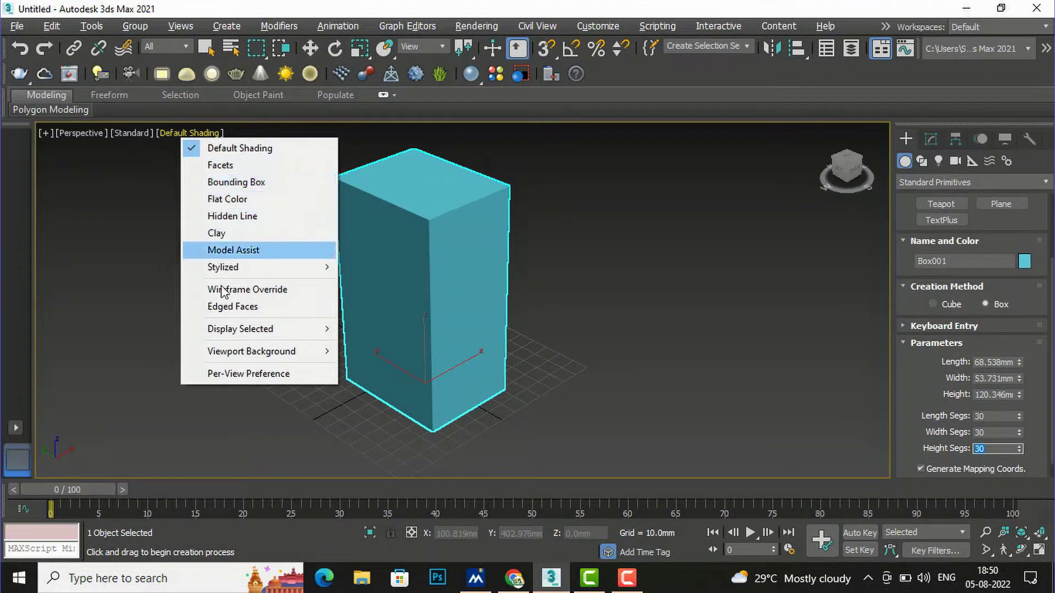
pyautogui.click(225, 306)
pyautogui.scroll(3, 434, 359)
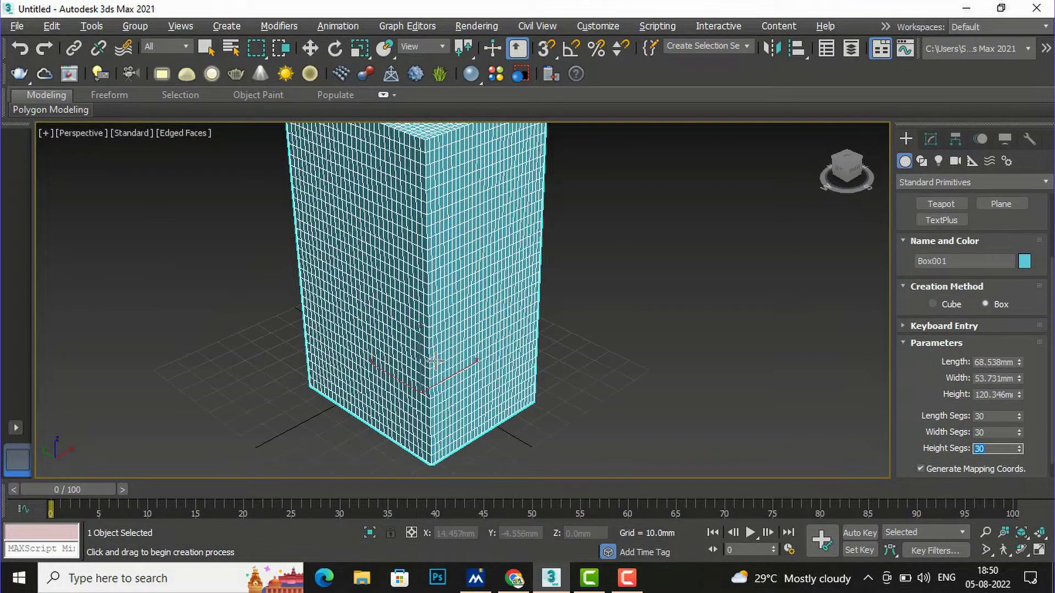
pyautogui.scroll(-3, 434, 361)
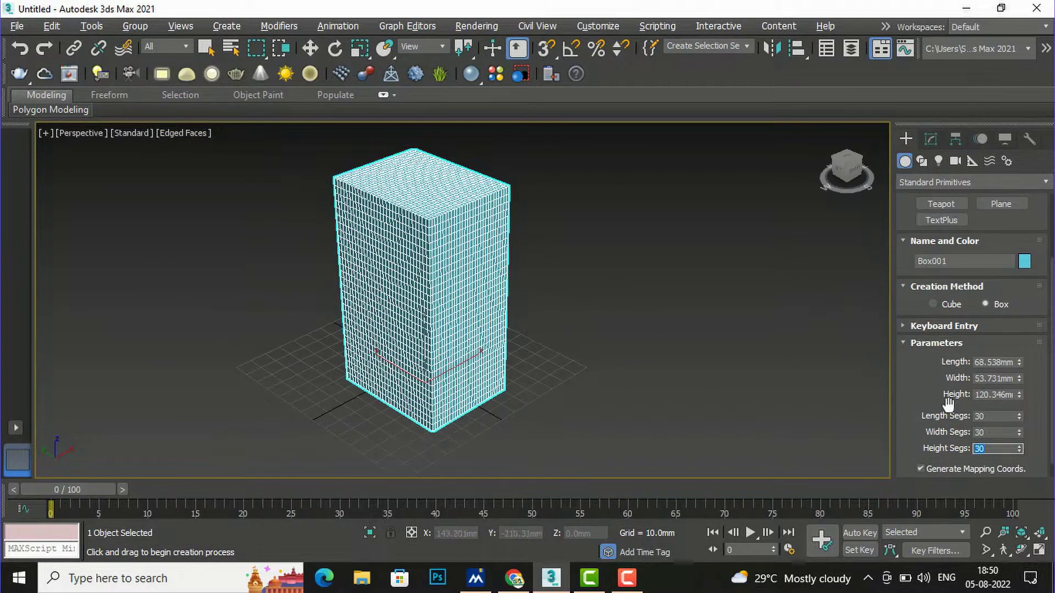
pyautogui.click(932, 136)
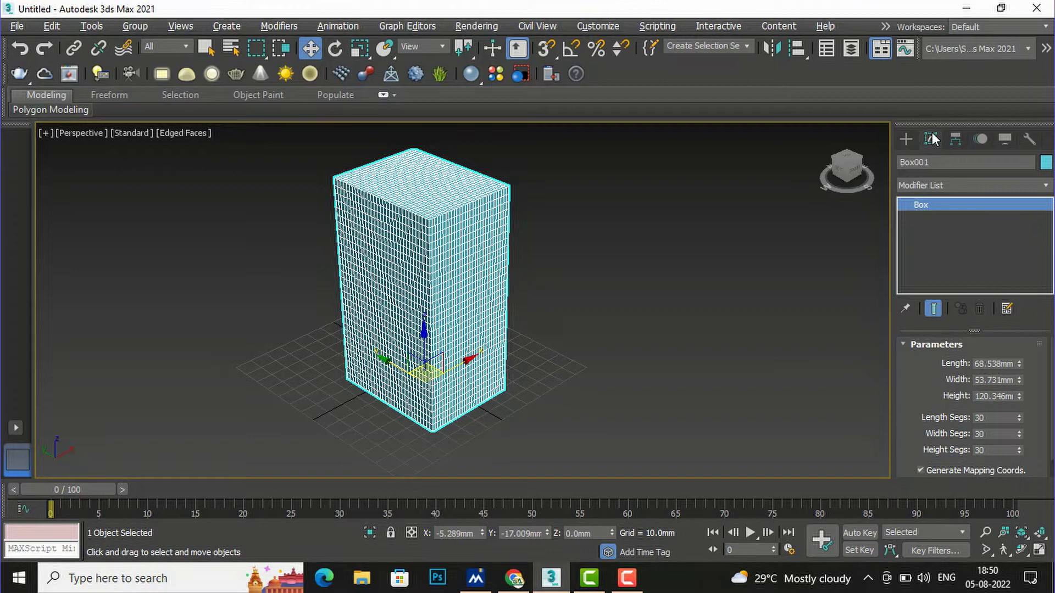
# Apply a Taper modifier to the box from the Modifier List.
pyautogui.click(944, 184)
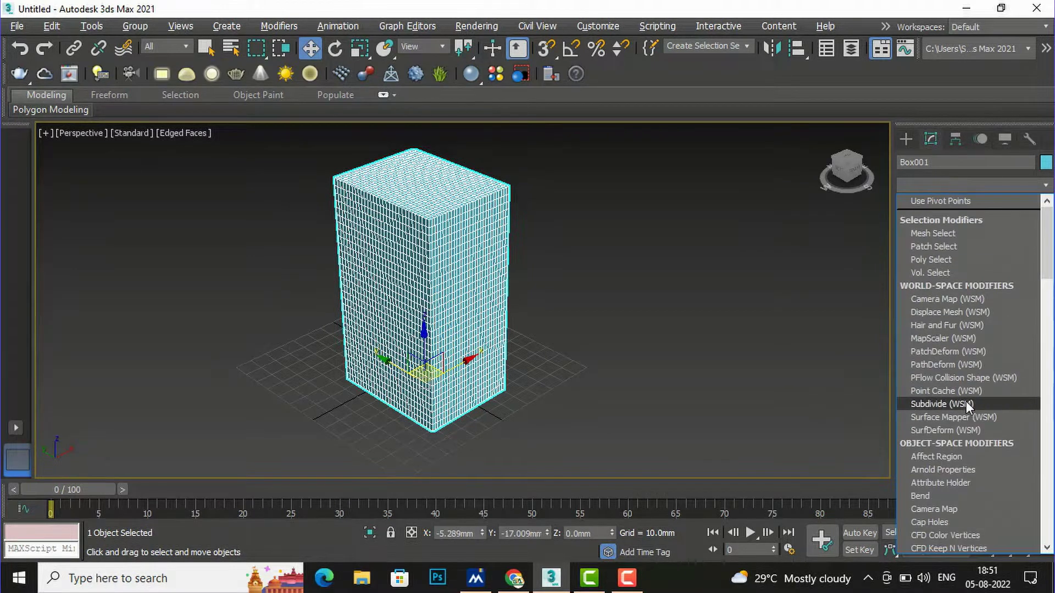
pyautogui.scroll(-3, 967, 408)
pyautogui.scroll(-5, 966, 411)
pyautogui.scroll(-5, 966, 410)
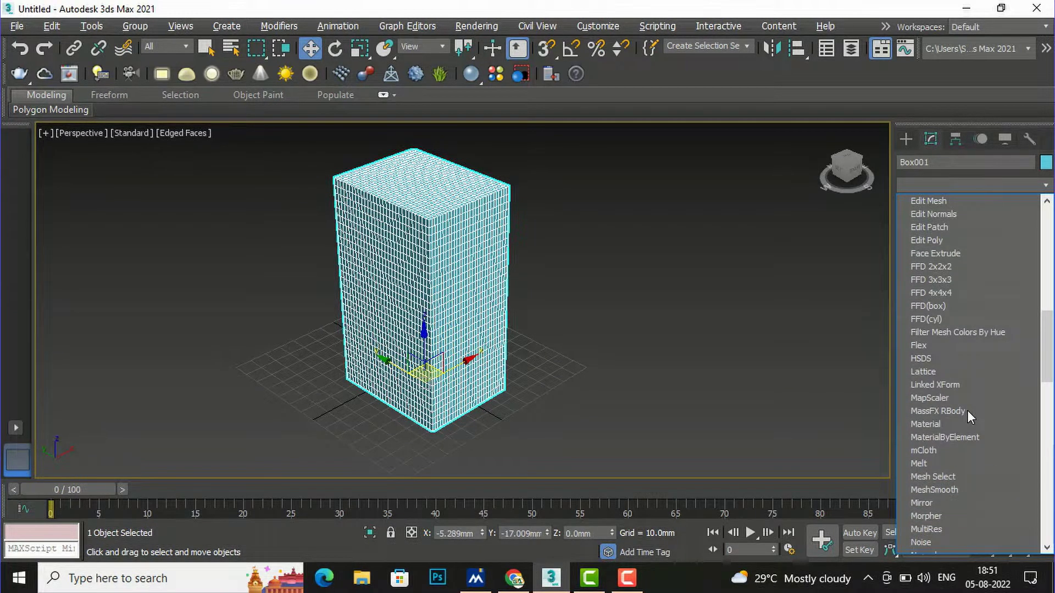
pyautogui.scroll(-10, 966, 410)
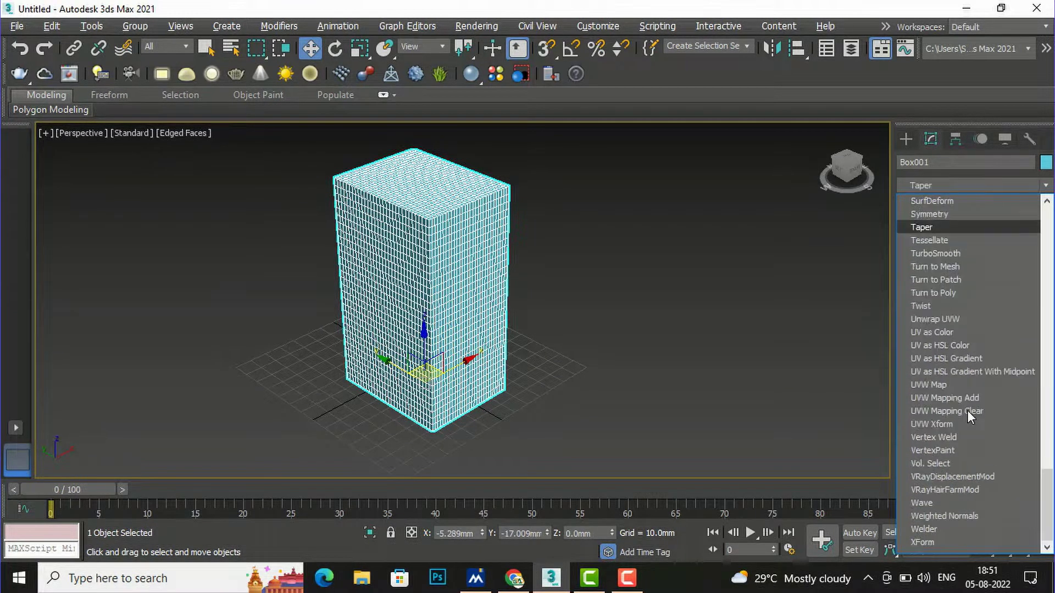
pyautogui.click(931, 228)
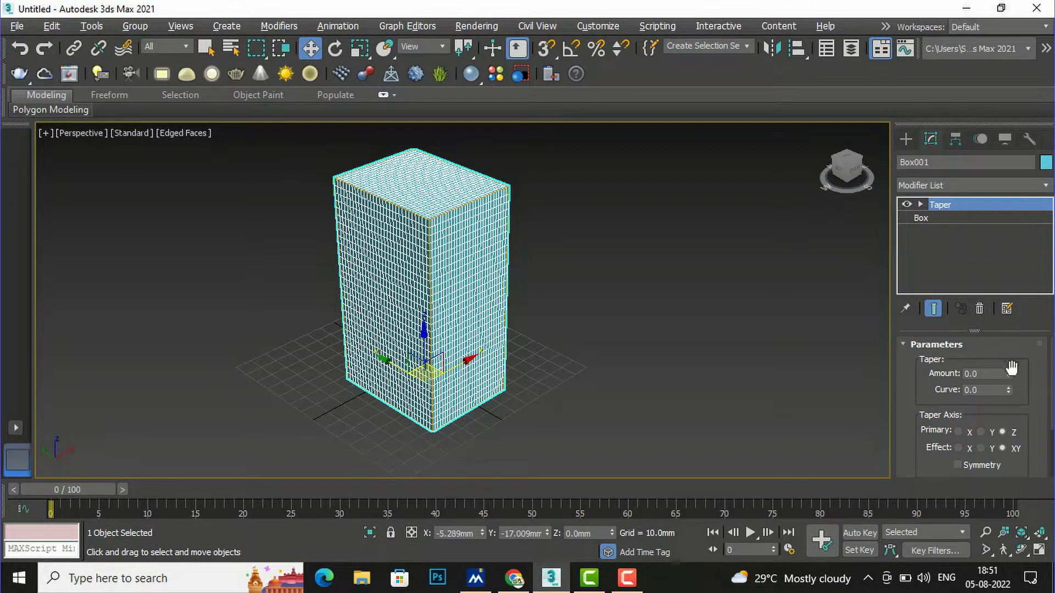
# Try several taper amounts, then set Amount to 0.88 and Curve to 0.9.
pyautogui.moveTo(1009, 375)
pyautogui.mouseDown()
pyautogui.moveTo(1018, 303)
pyautogui.moveTo(1027, 484)
pyautogui.mouseUp()
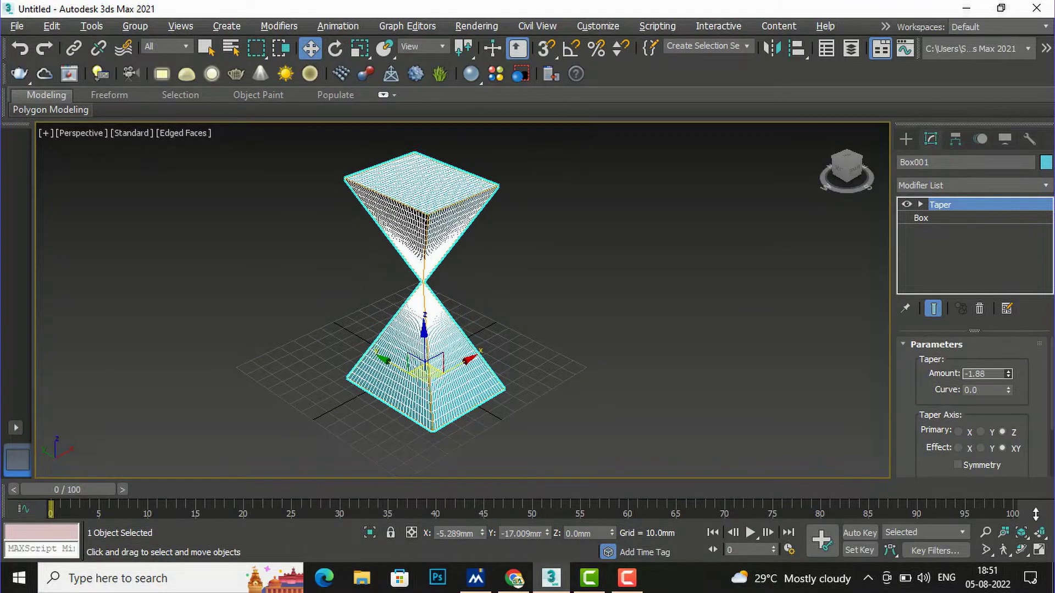
pyautogui.moveTo(1027, 484)
pyautogui.mouseDown()
pyautogui.moveTo(1030, 400)
pyautogui.moveTo(1003, 336)
pyautogui.moveTo(1006, 310)
pyautogui.mouseUp()
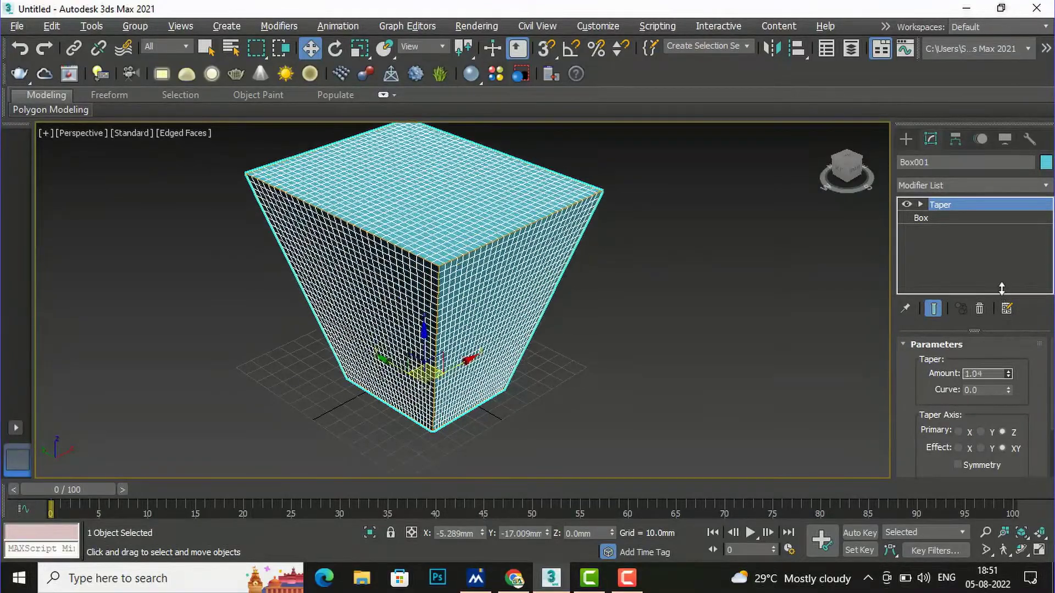
pyautogui.moveTo(1006, 309); pyautogui.dragTo(1006, 296)
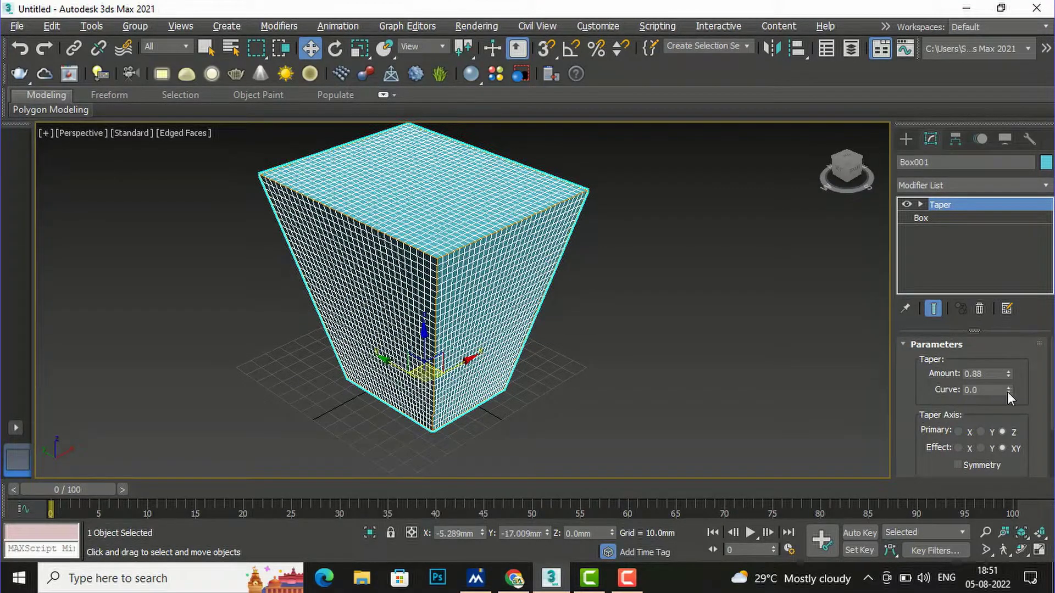
pyautogui.moveTo(1008, 389)
pyautogui.mouseDown()
pyautogui.moveTo(995, 306)
pyautogui.moveTo(994, 477)
pyautogui.moveTo(964, 308)
pyautogui.moveTo(973, 345)
pyautogui.moveTo(964, 318)
pyautogui.mouseUp()
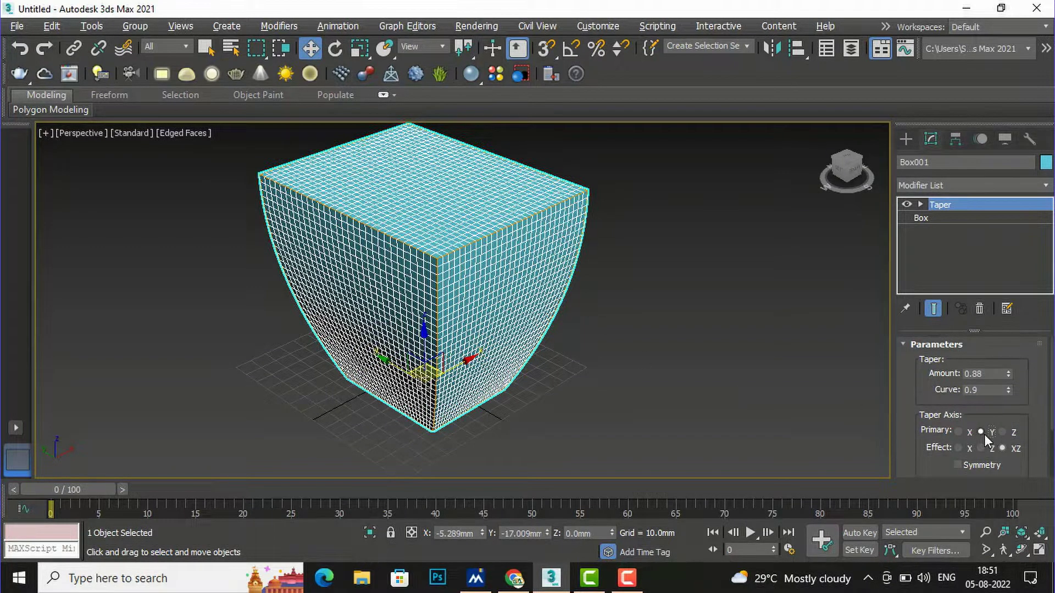
pyautogui.scroll(-3, 575, 427)
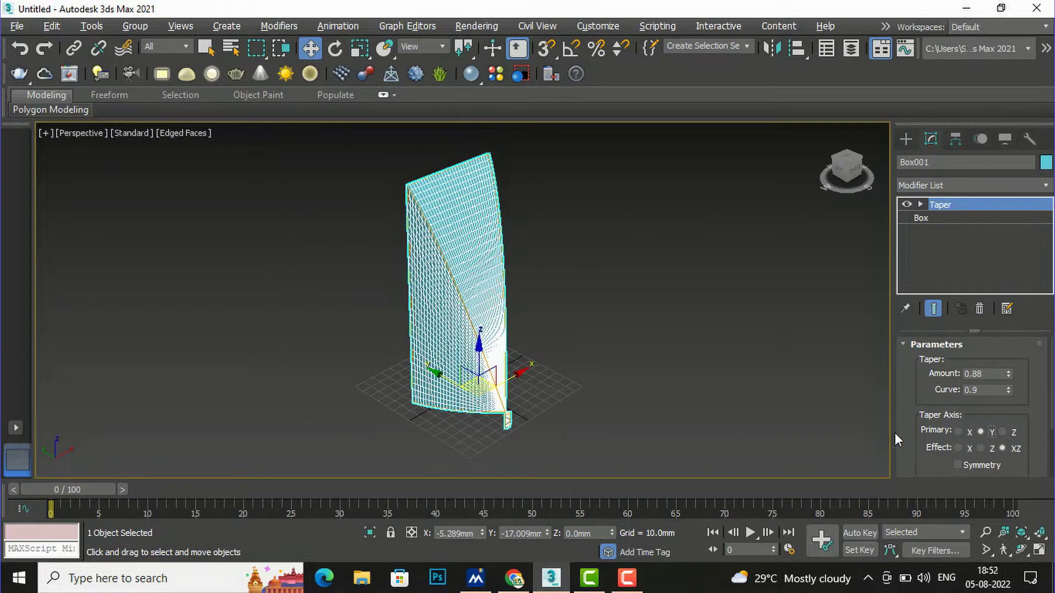
# Set the taper Primary axis to Z and Effect to XY, after trying X and Y.
pyautogui.click(959, 434)
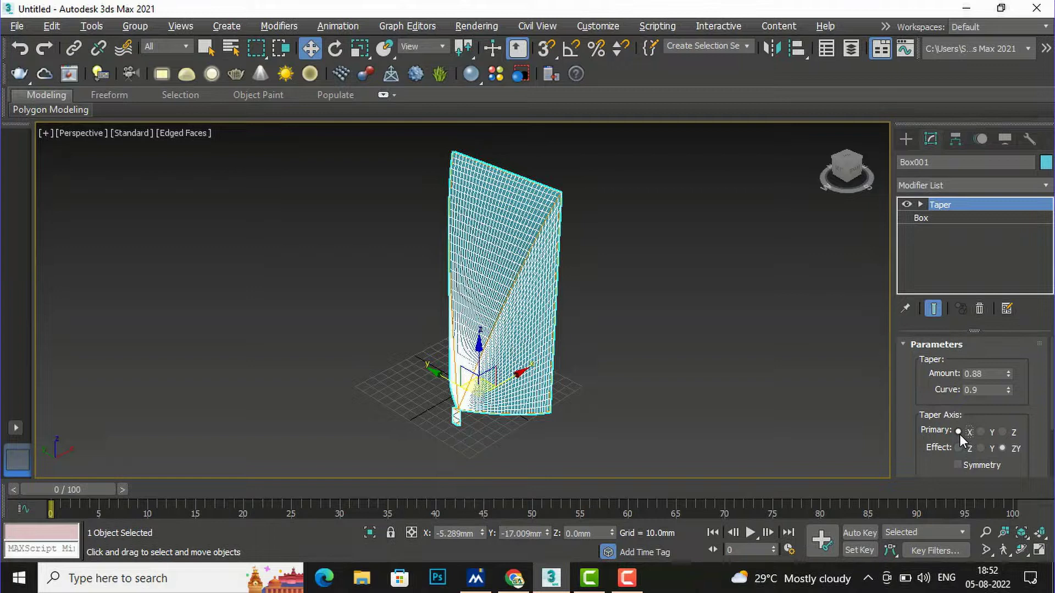
pyautogui.click(1001, 432)
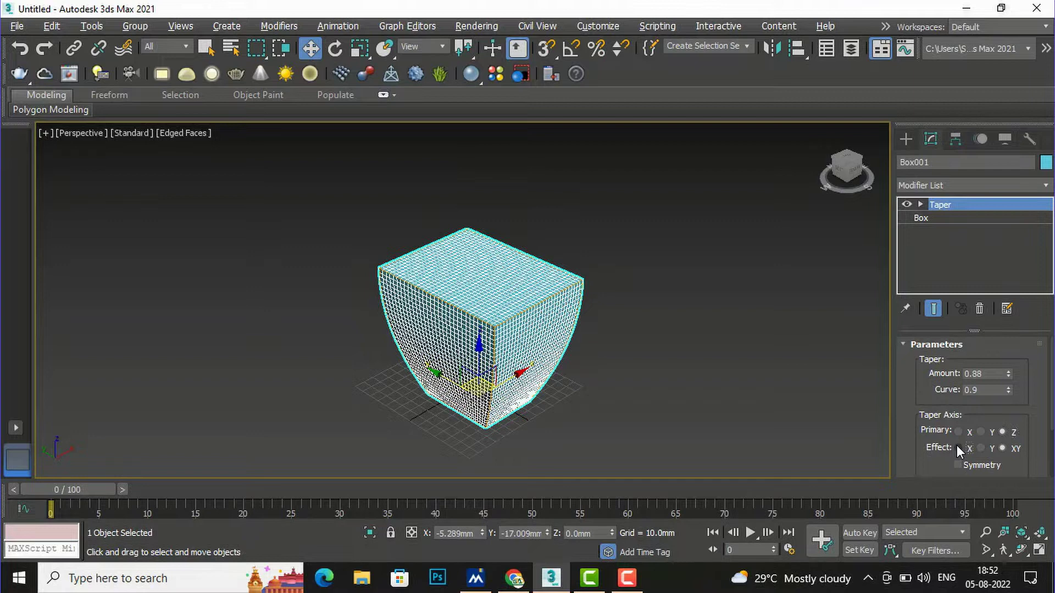
pyautogui.click(958, 448)
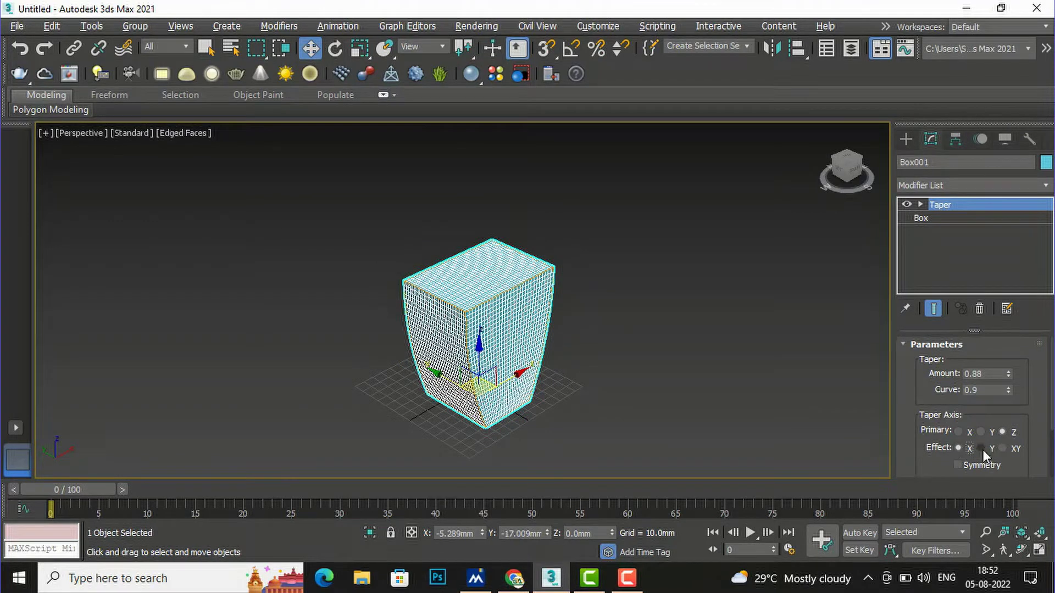
pyautogui.click(980, 448)
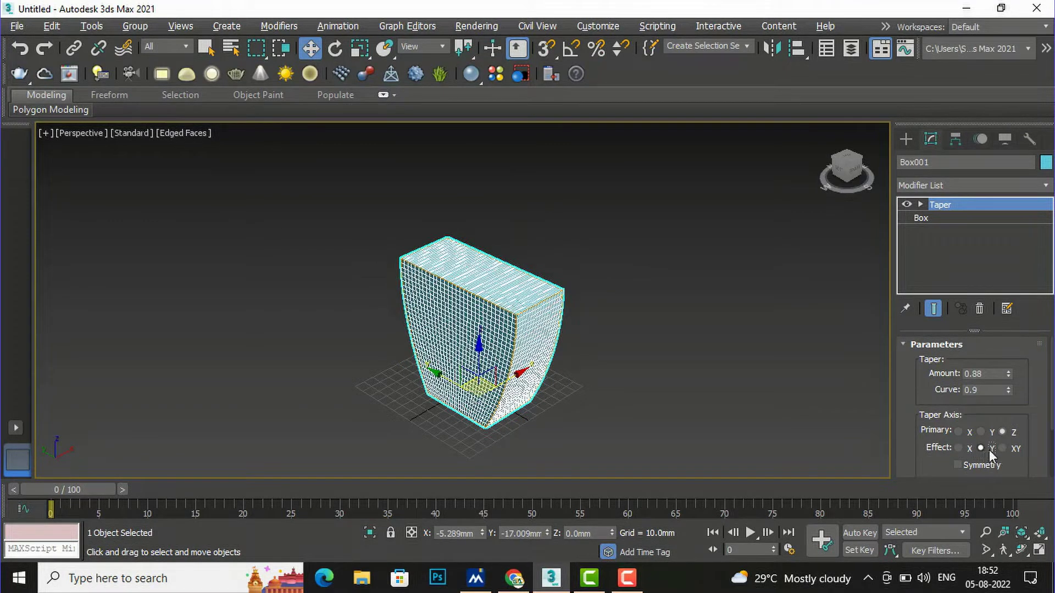
pyautogui.click(1004, 448)
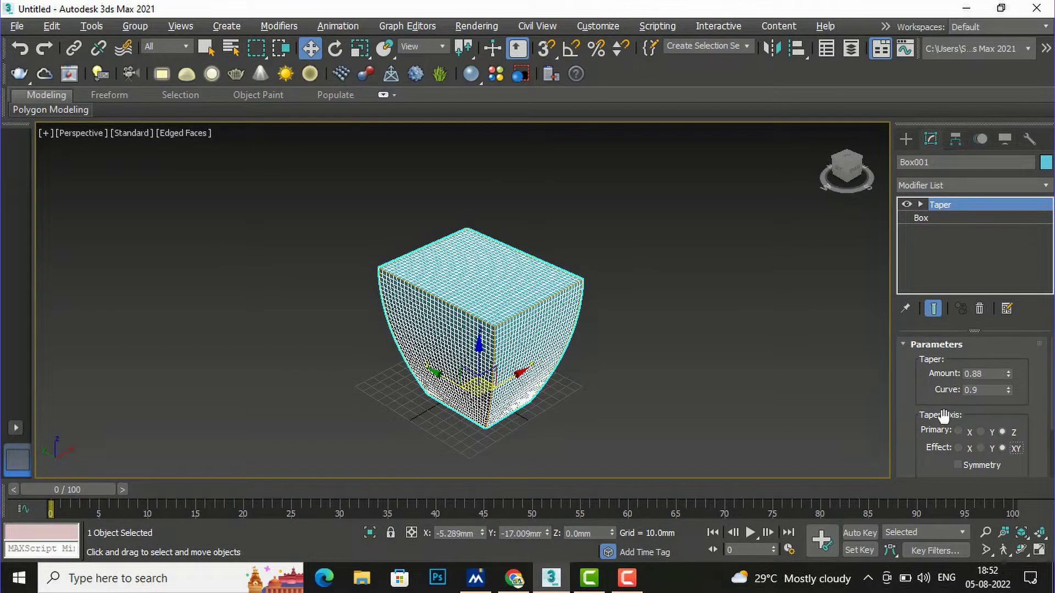
# Set taper Curve to -0.72 and Amount to 0.38, and enable Limit Effect.
pyautogui.moveTo(1008, 387); pyautogui.dragTo(1027, 517)
pyautogui.scroll(3, 536, 383)
pyautogui.scroll(3, 537, 383)
pyautogui.scroll(-3, 537, 365)
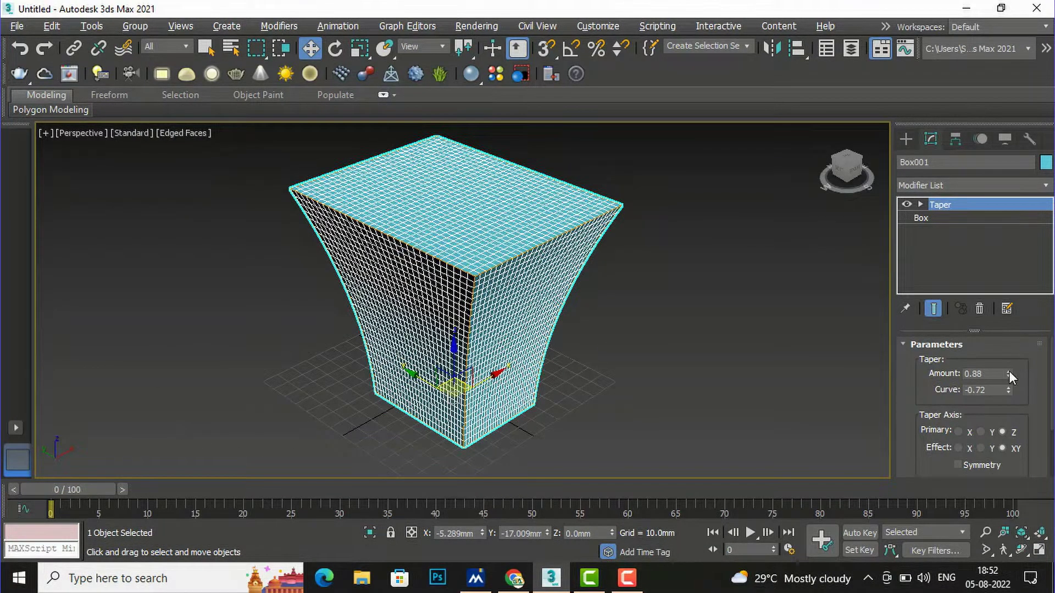
pyautogui.moveTo(1007, 371); pyautogui.dragTo(1022, 417)
pyautogui.scroll(-3, 936, 420)
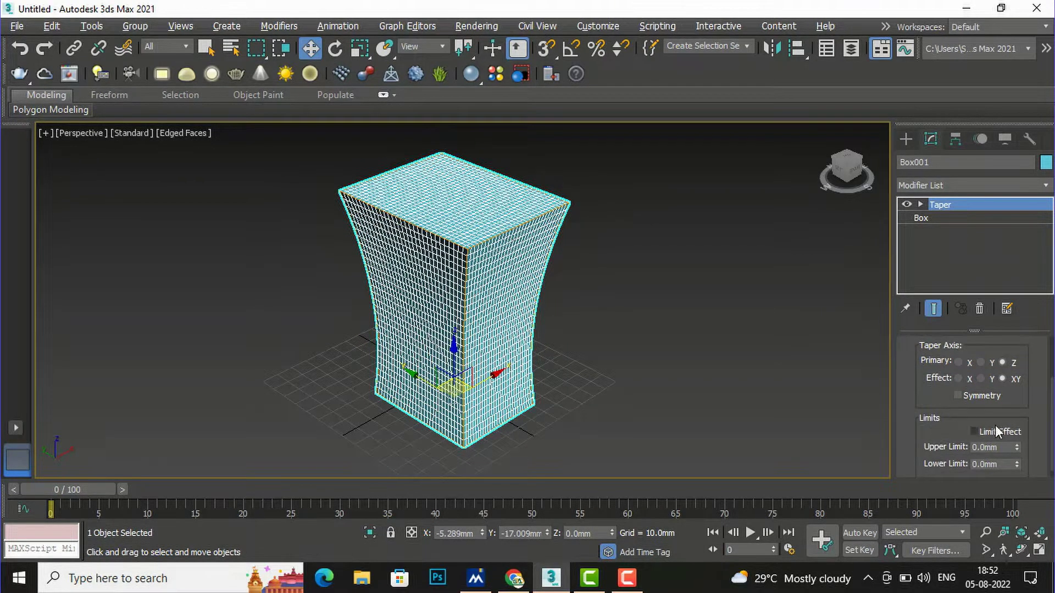
pyautogui.click(974, 431)
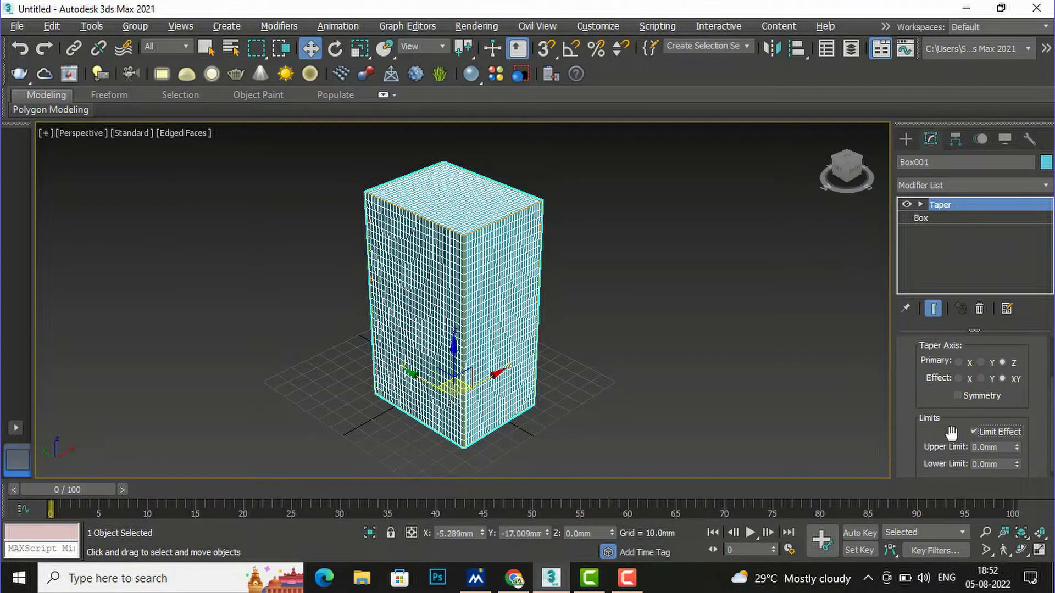
pyautogui.scroll(-1, 952, 433)
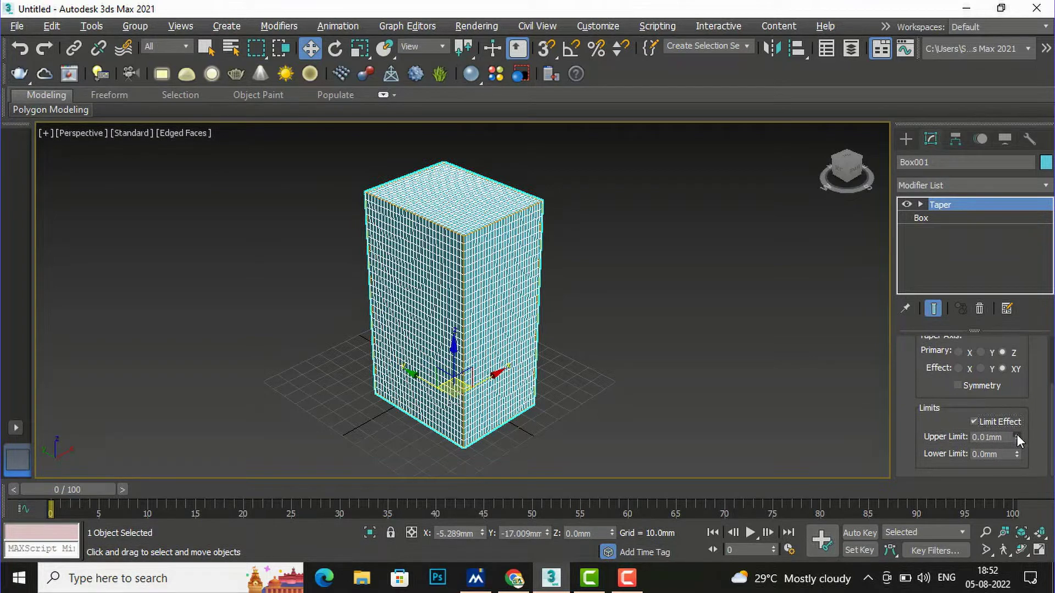
# Set the taper Upper Limit to 17.52mm and Lower Limit to 2.94mm.
pyautogui.moveTo(1016, 434); pyautogui.dragTo(929, 107)
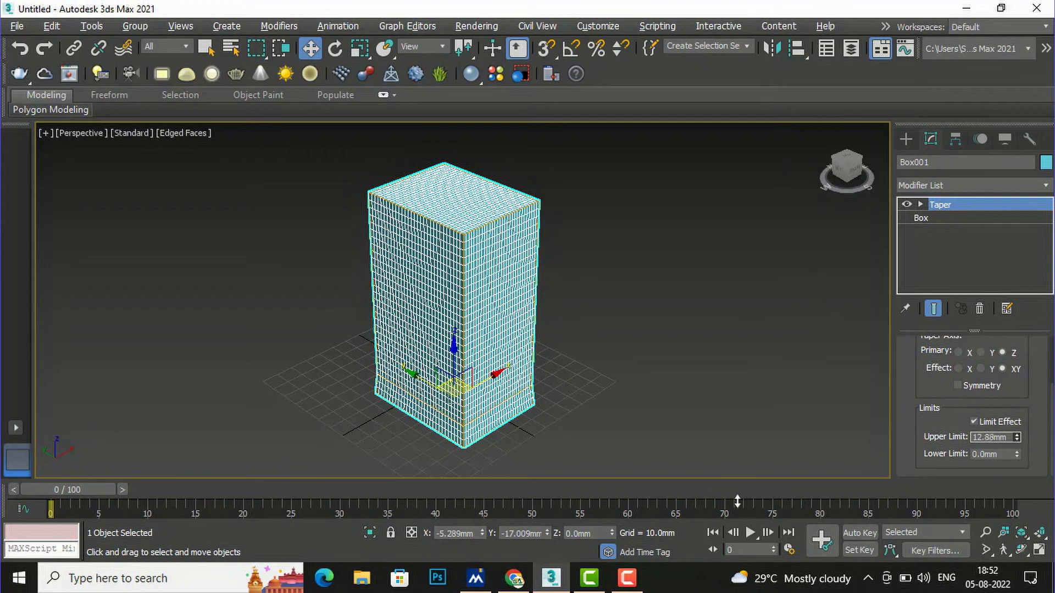
pyautogui.moveTo(928, 107)
pyautogui.mouseDown()
pyautogui.moveTo(737, 417)
pyautogui.moveTo(867, 248)
pyautogui.mouseUp()
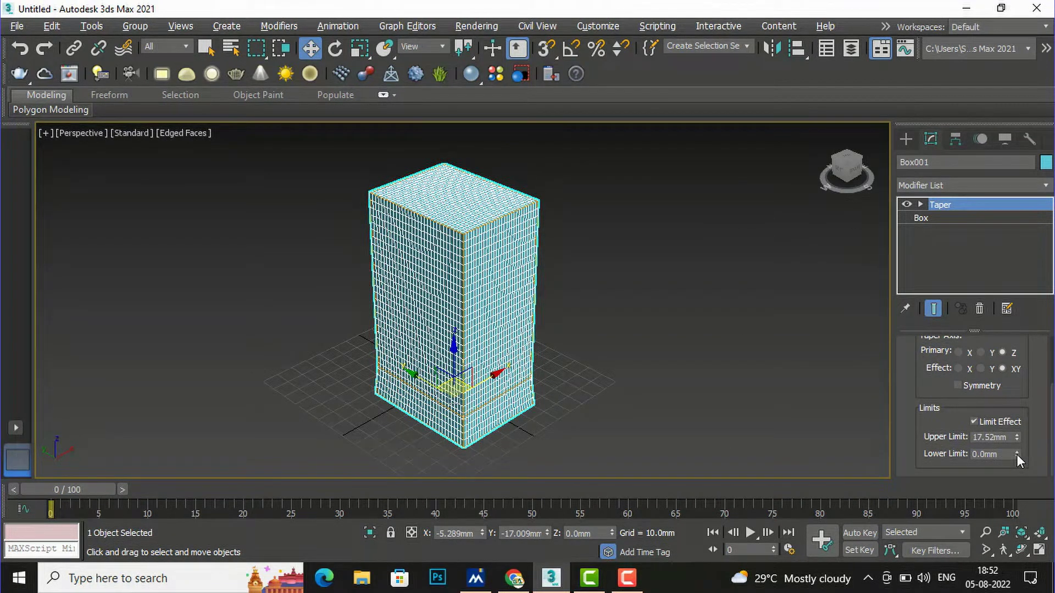
pyautogui.moveTo(1018, 460); pyautogui.dragTo(462, 443)
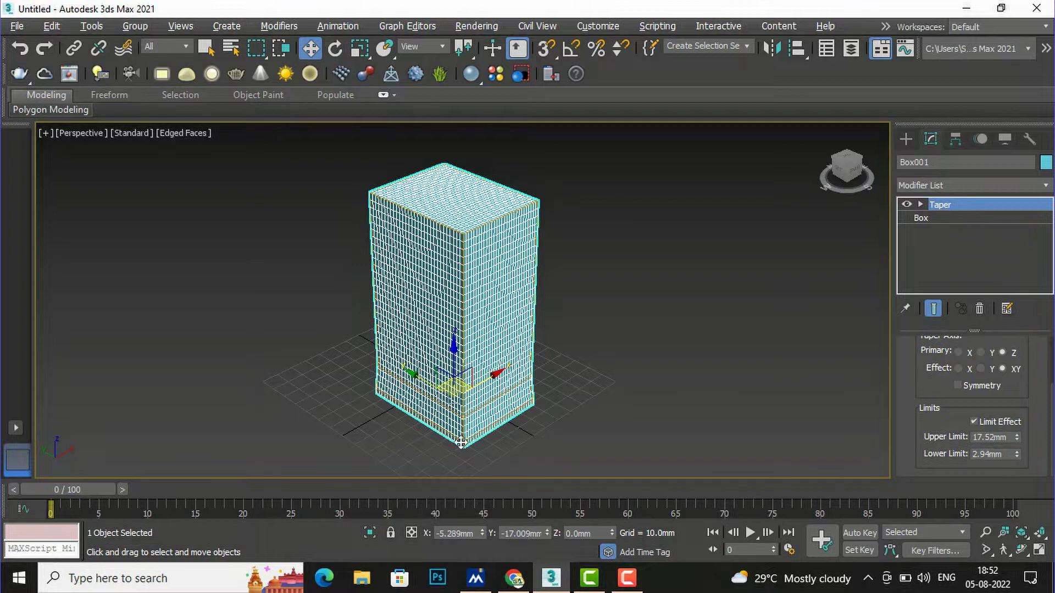
pyautogui.scroll(4, 462, 443)
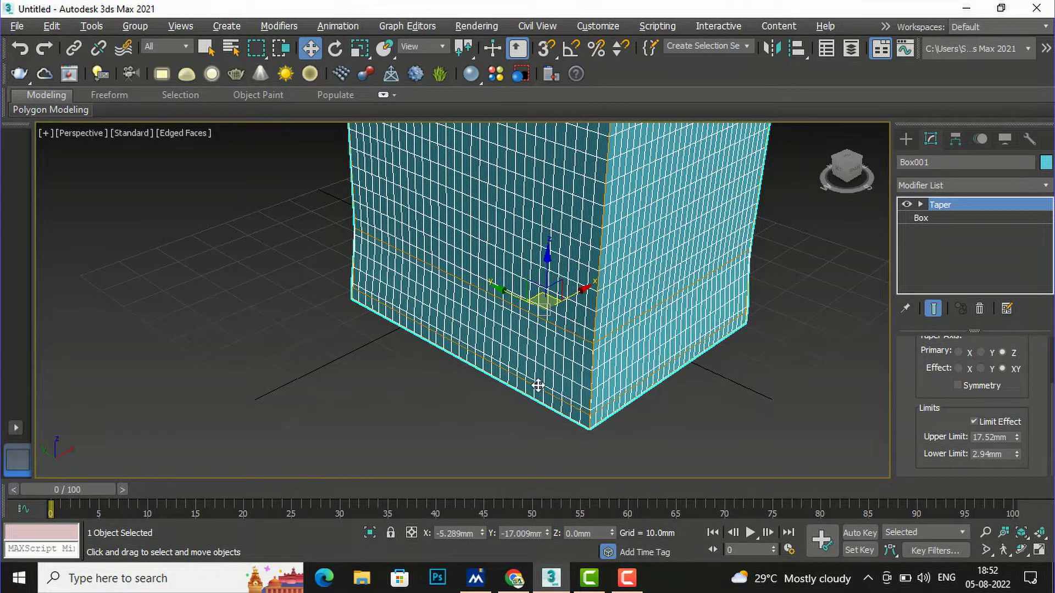
pyautogui.scroll(-4, 546, 404)
pyautogui.scroll(3, 544, 412)
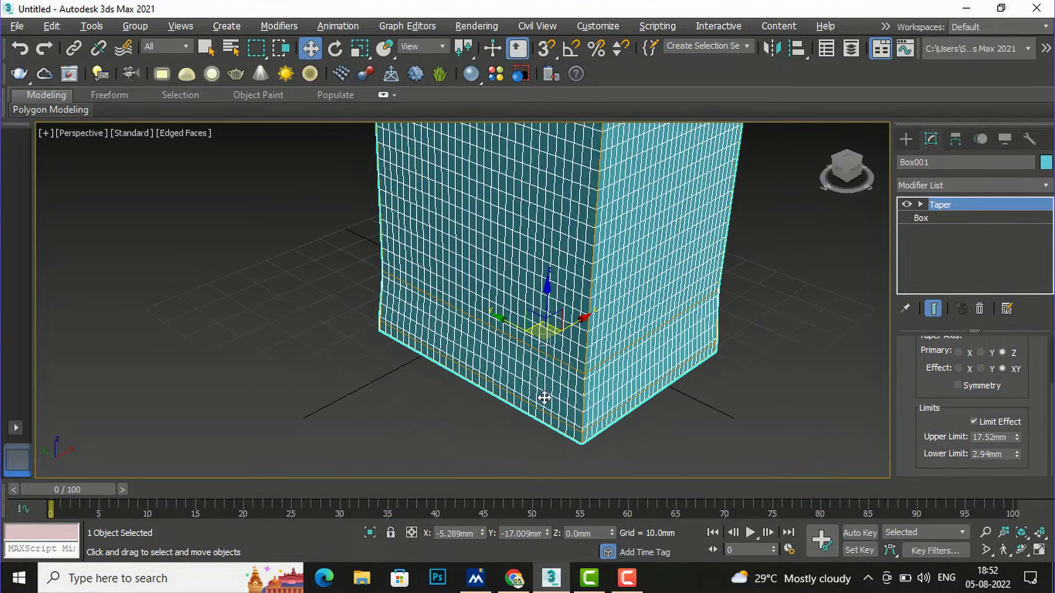
pyautogui.scroll(3, 534, 347)
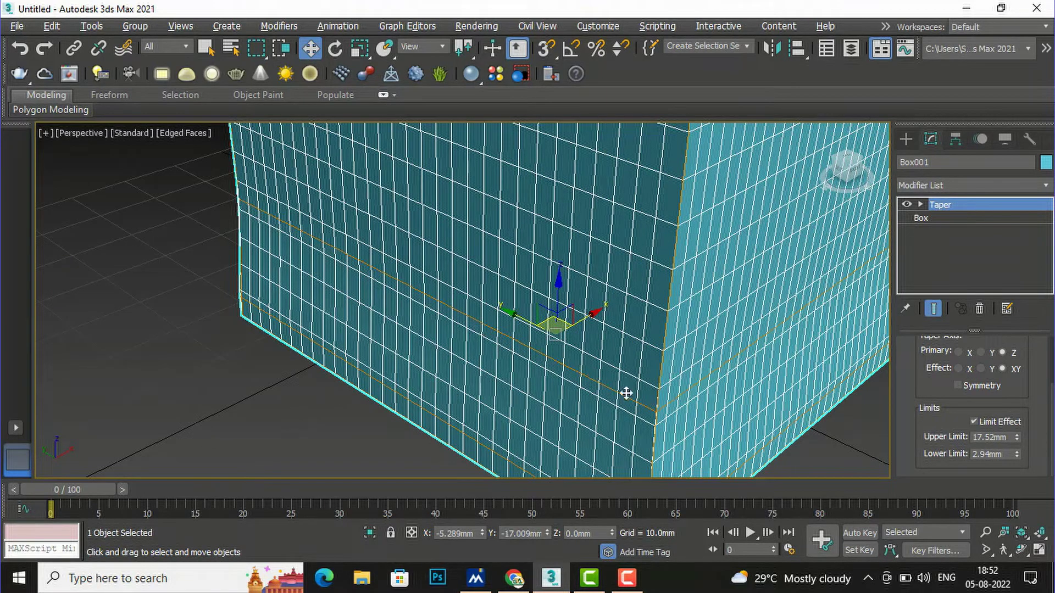
pyautogui.scroll(-3, 502, 357)
pyautogui.scroll(3, 503, 355)
pyautogui.scroll(-3, 504, 354)
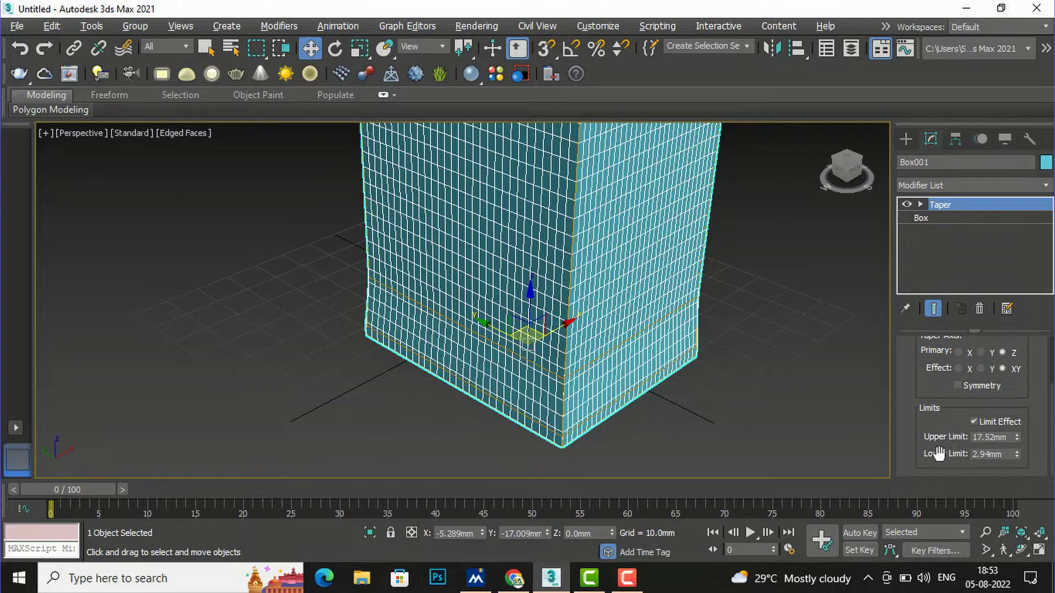
pyautogui.scroll(-1, 584, 409)
pyautogui.scroll(-2, 584, 408)
pyautogui.scroll(3, 591, 174)
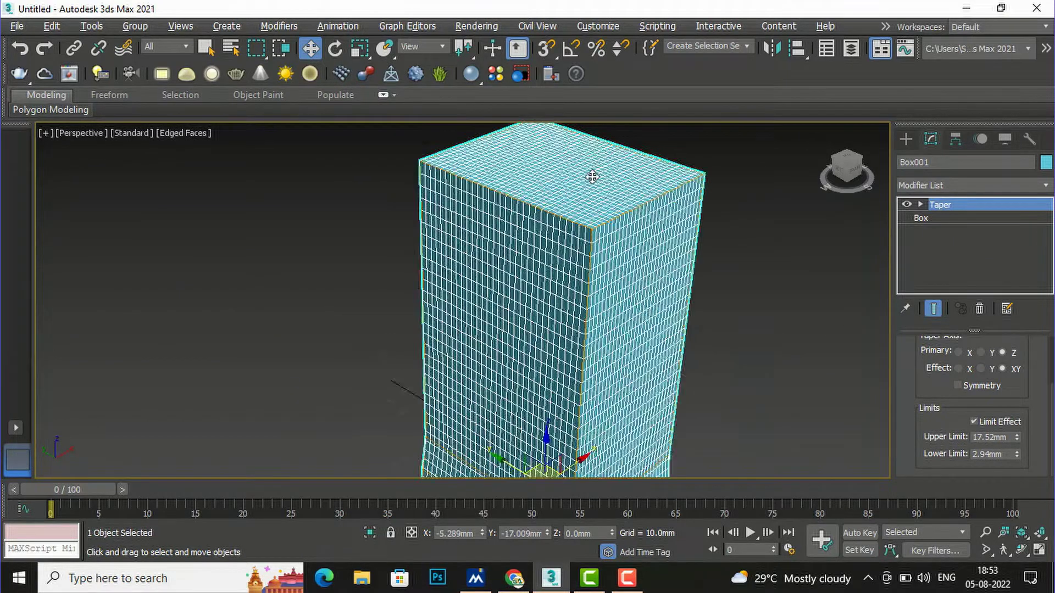
pyautogui.scroll(3, 568, 284)
pyautogui.scroll(-1, 567, 284)
pyautogui.scroll(-1, 567, 284)
pyautogui.scroll(-1, 566, 283)
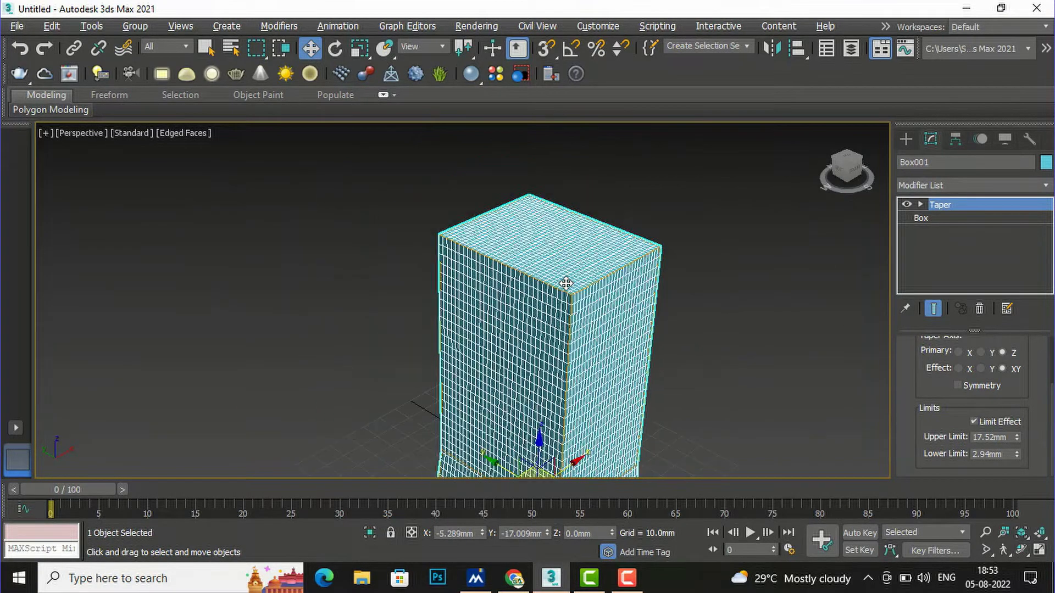
pyautogui.scroll(-2, 568, 269)
pyautogui.scroll(3, 566, 412)
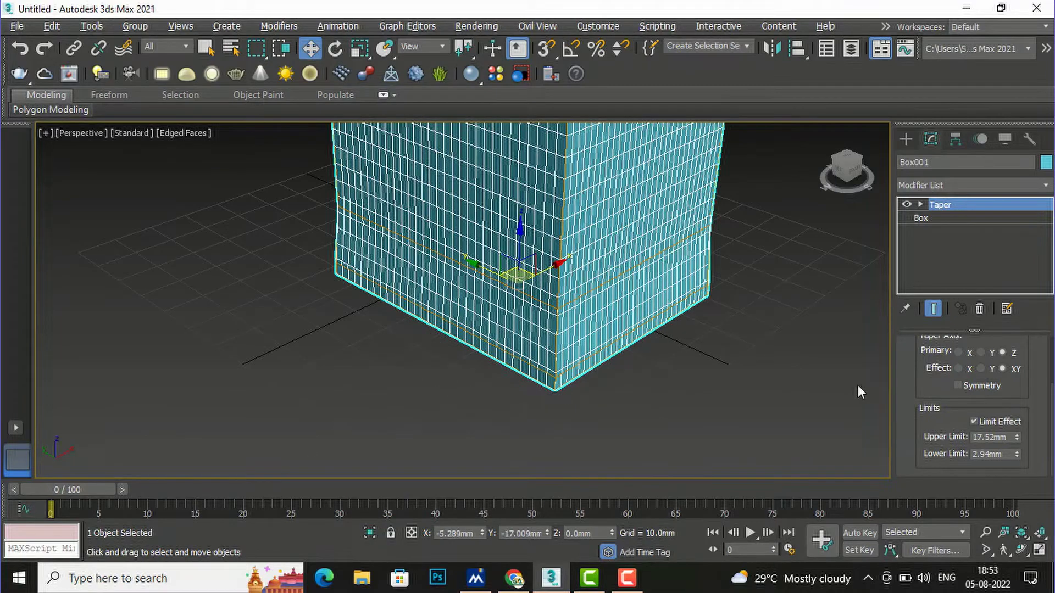
pyautogui.click(975, 422)
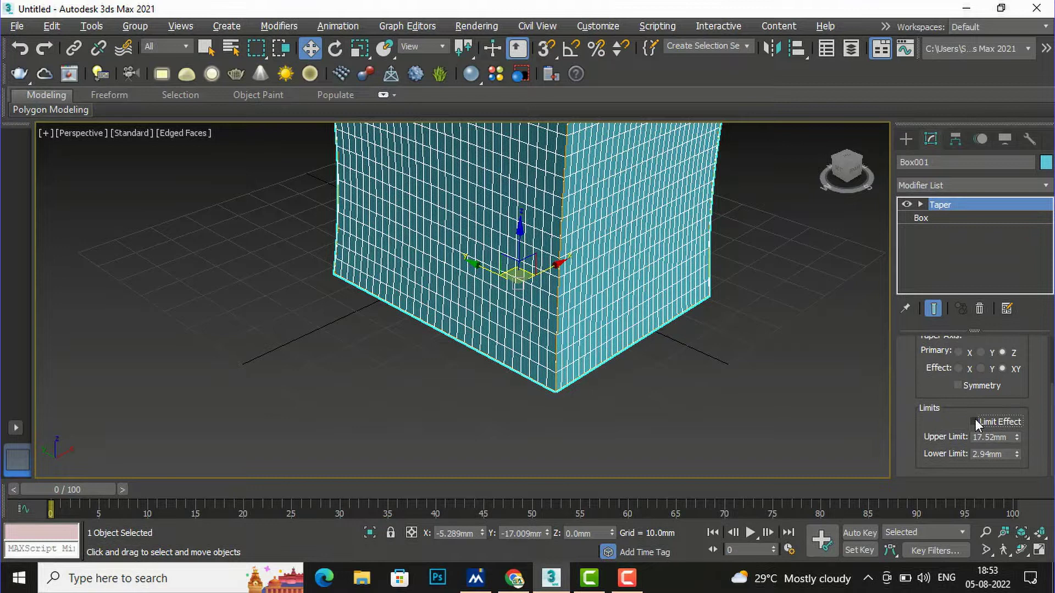
pyautogui.click(975, 421)
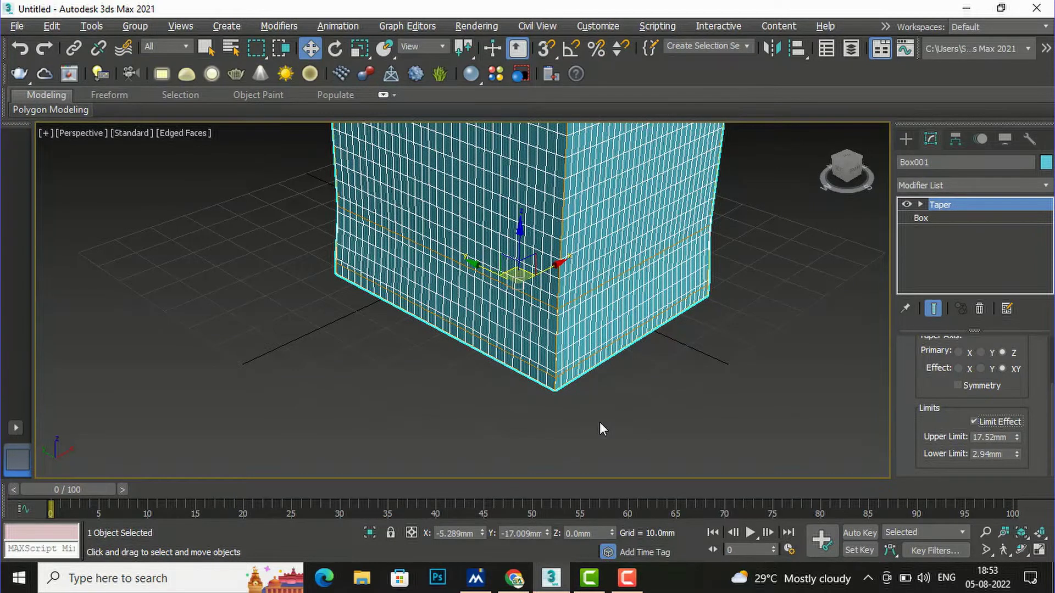
pyautogui.scroll(-2, 613, 428)
pyautogui.scroll(-2, 612, 429)
pyautogui.scroll(-1, 612, 428)
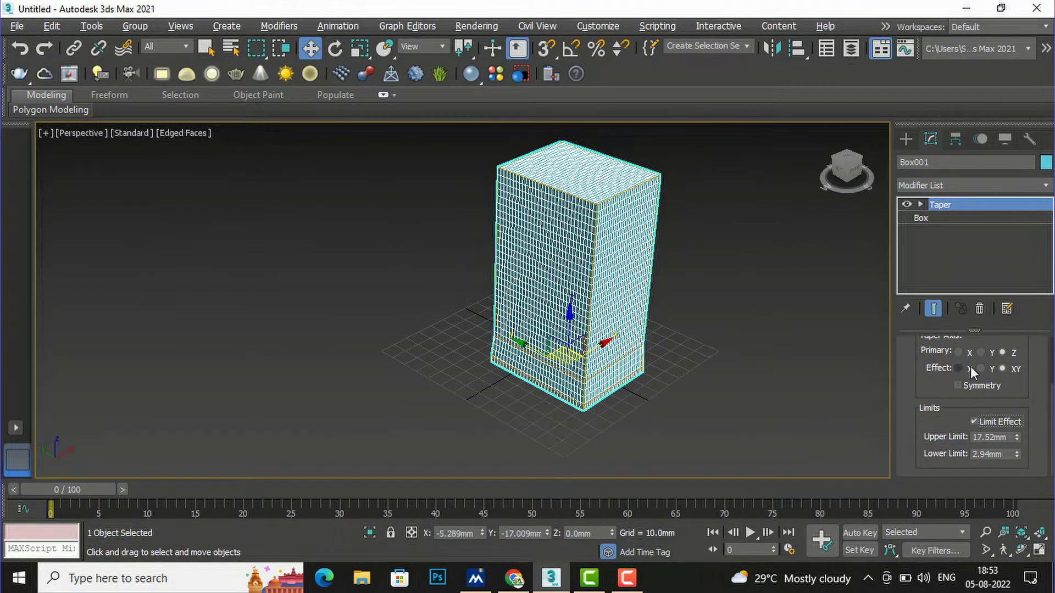
pyautogui.scroll(2, 970, 367)
pyautogui.scroll(1, 971, 357)
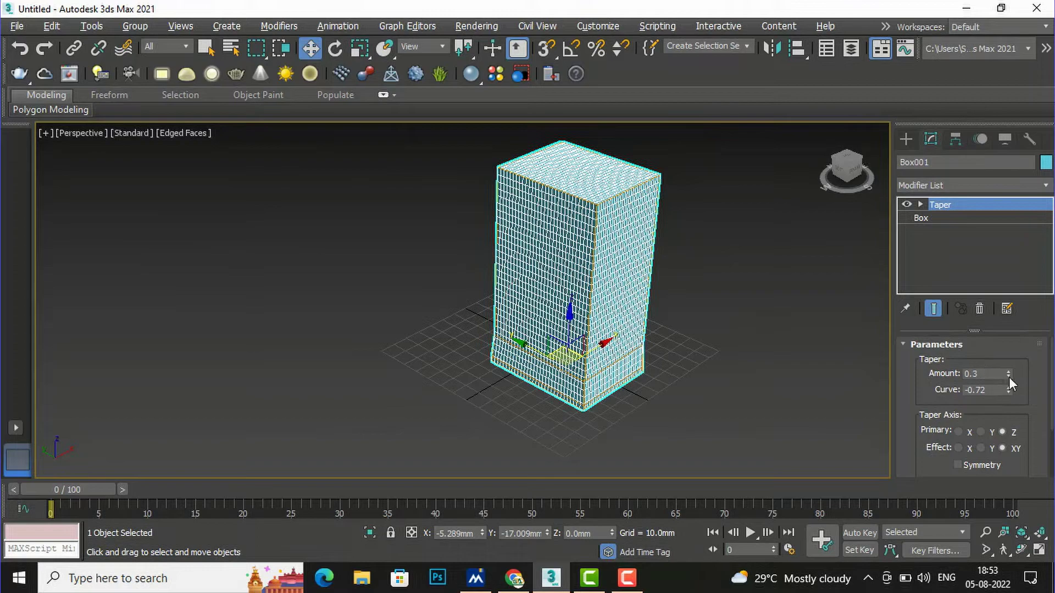
# Drag the Taper Amount down to -1.9, flaring the base into a pedestal.
pyautogui.moveTo(1007, 372)
pyautogui.mouseDown()
pyautogui.moveTo(978, 68)
pyautogui.moveTo(967, 482)
pyautogui.moveTo(964, 48)
pyautogui.mouseUp()
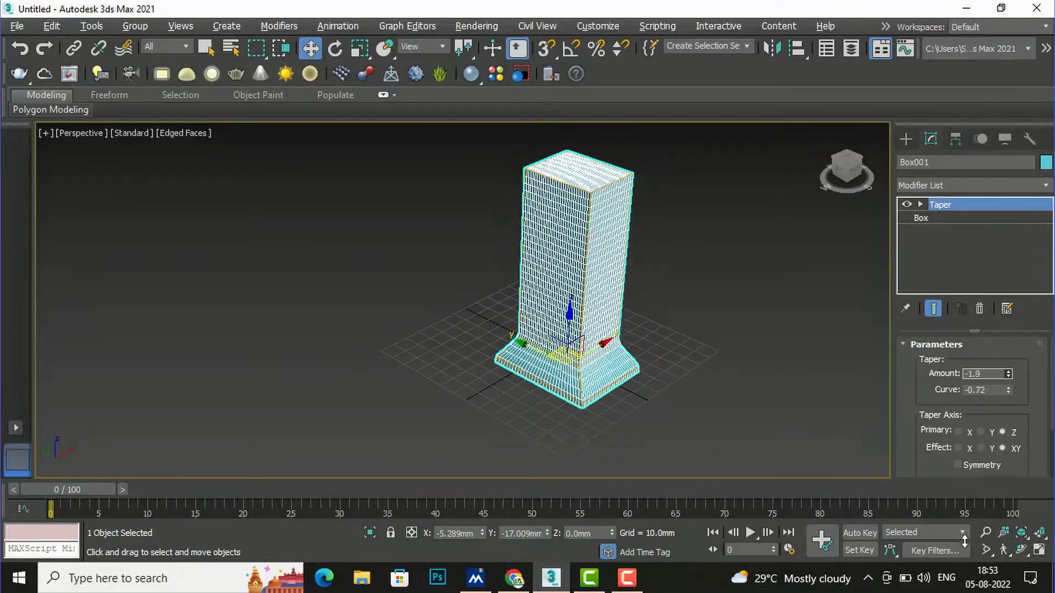